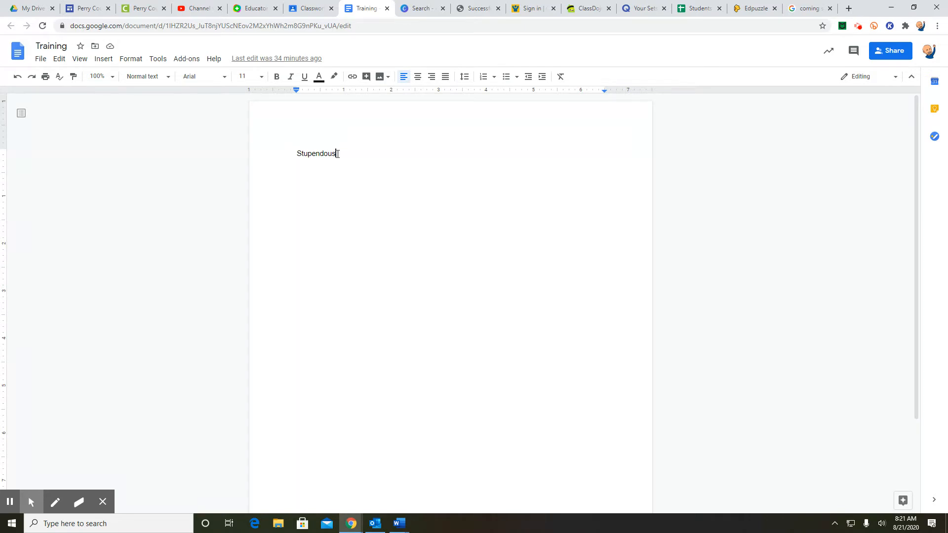
# Step: Look up the dictionary definition of the word "Stupendous" in the document, and close the definition after reading it
pyautogui.moveTo(338, 153); pyautogui.dragTo(297, 152)
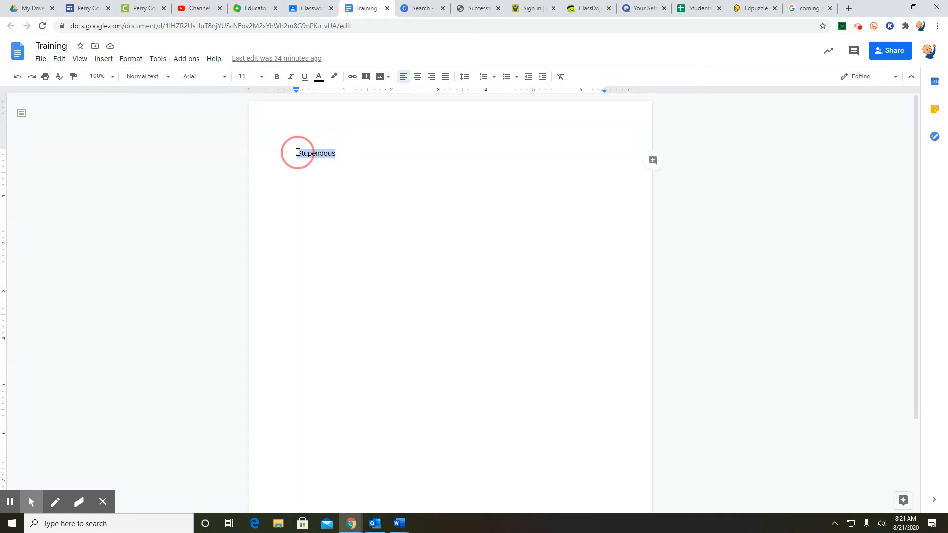
pyautogui.rightClick(304, 155)
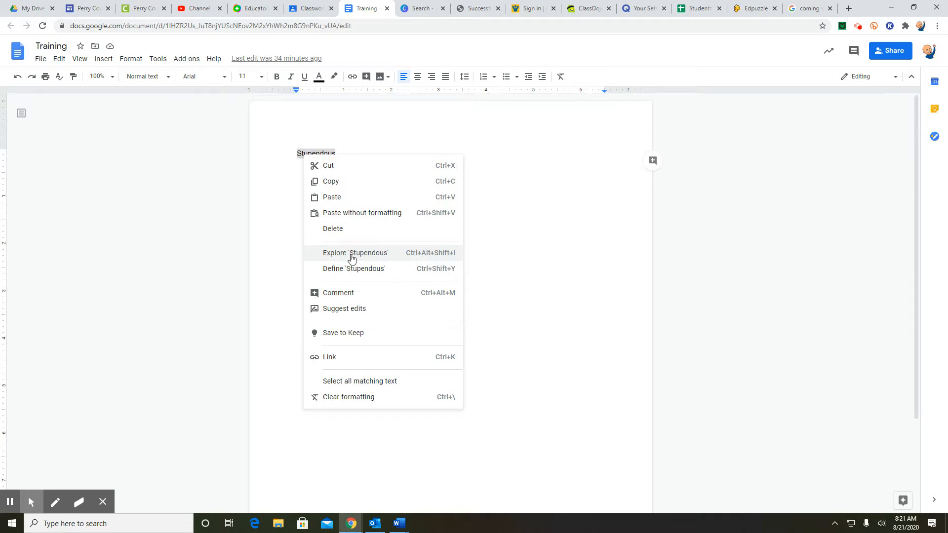
pyautogui.click(350, 275)
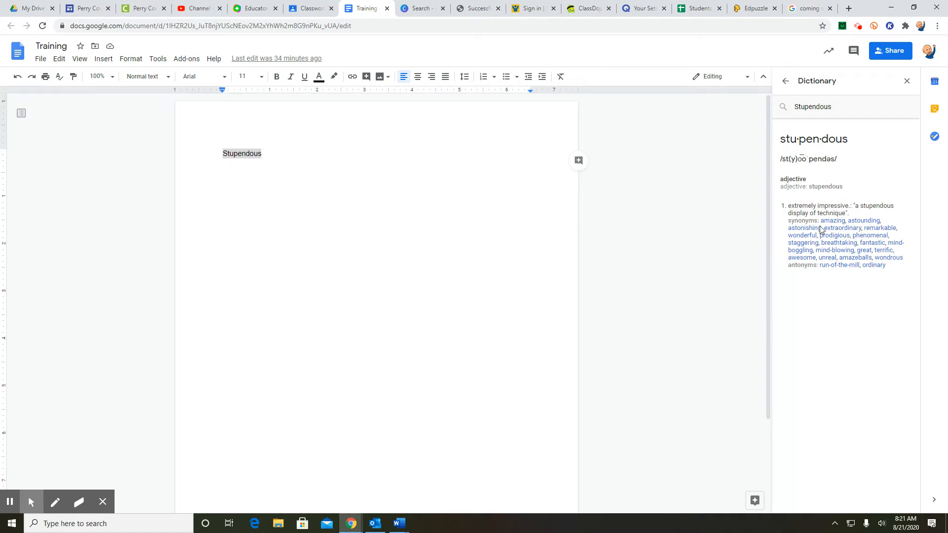
pyautogui.click(906, 81)
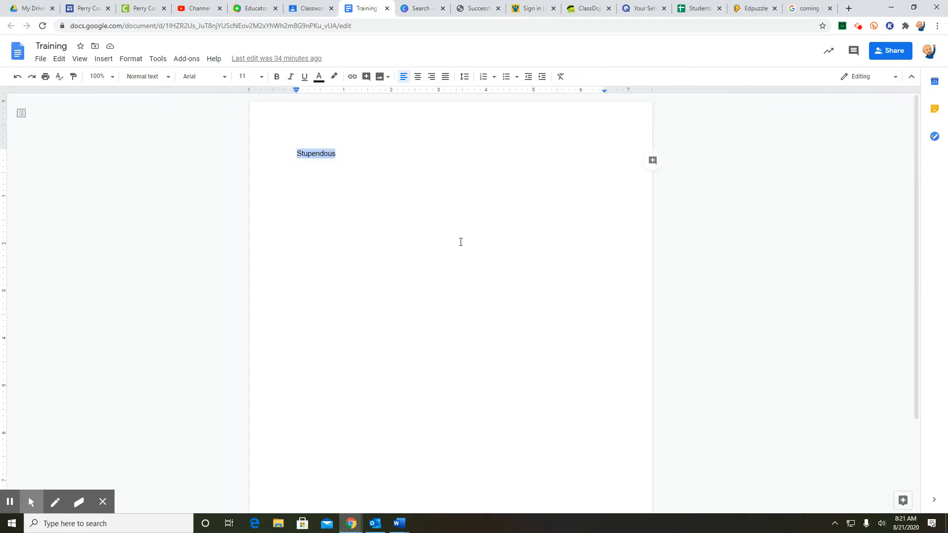
# Step: Add the text "Abraham Lincoln" on a new line below "Stupendous"
pyautogui.click(355, 152)
pyautogui.press('Return')
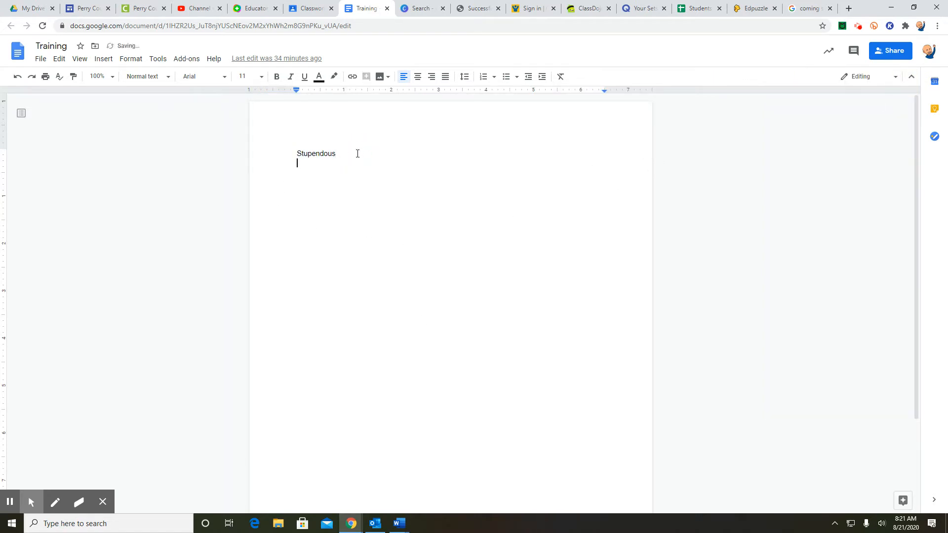
pyautogui.write('Abraham Lincoln')
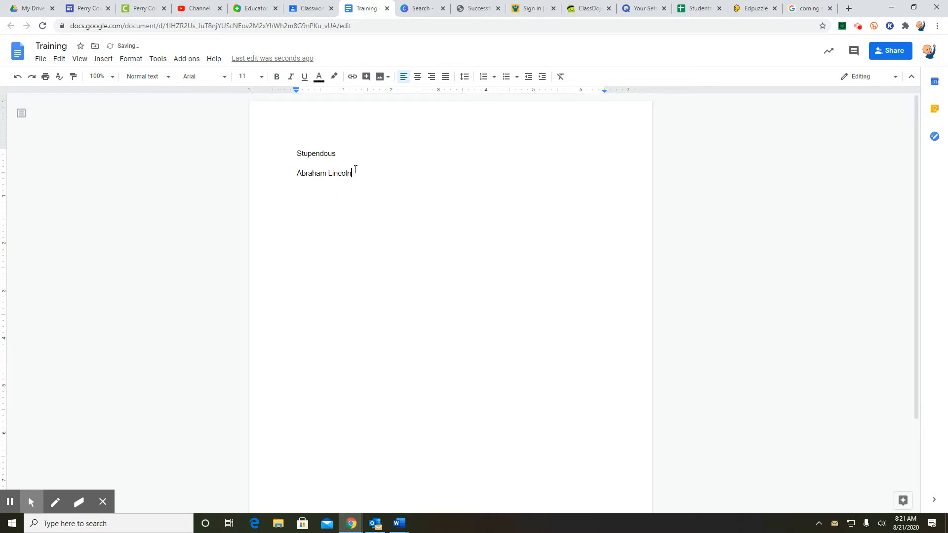
# Step: Explore the text "Abraham Lincoln" and look through its web, image and Drive results
pyautogui.moveTo(353, 171); pyautogui.dragTo(296, 173)
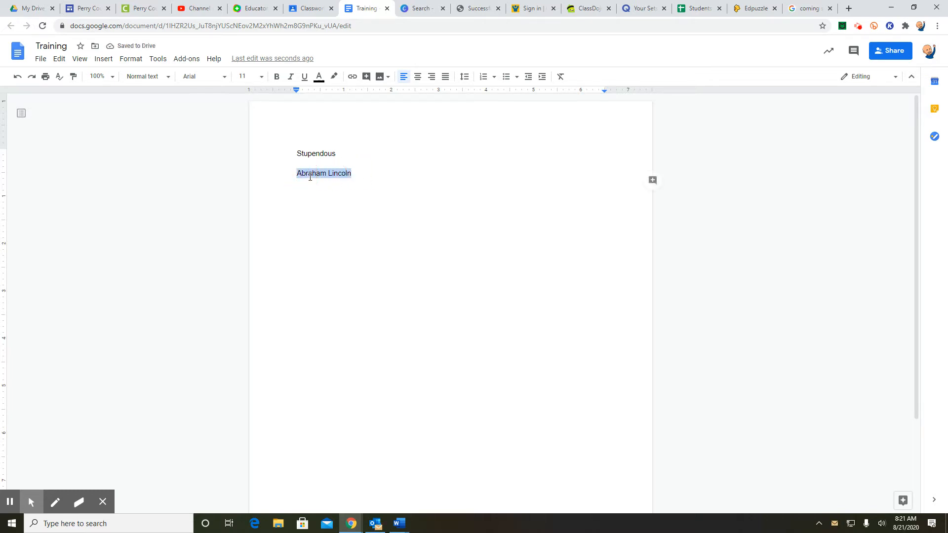
pyautogui.rightClick(310, 177)
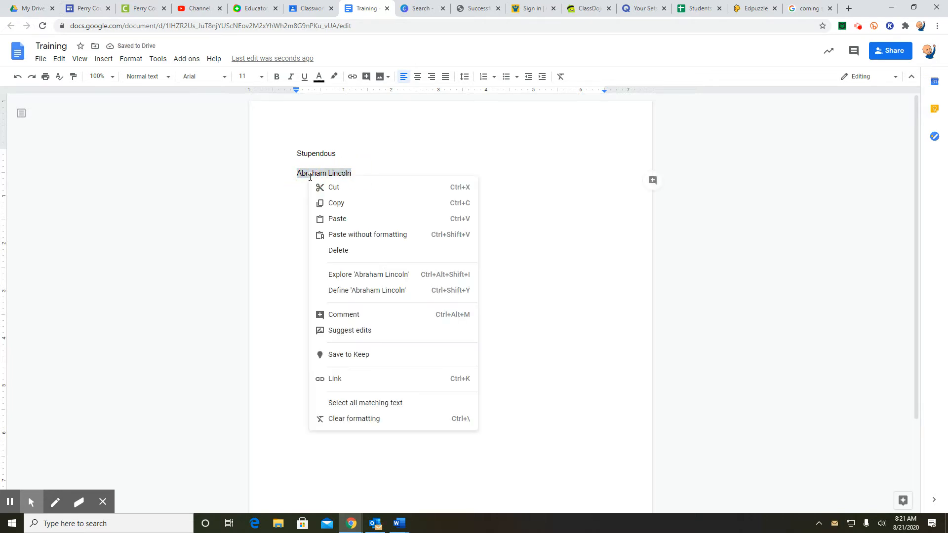
pyautogui.click(349, 274)
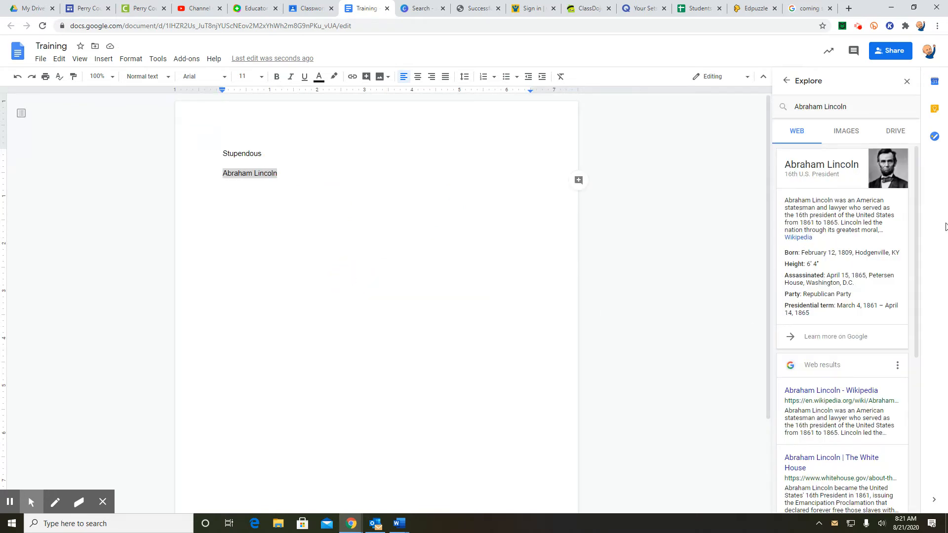
pyautogui.click(851, 137)
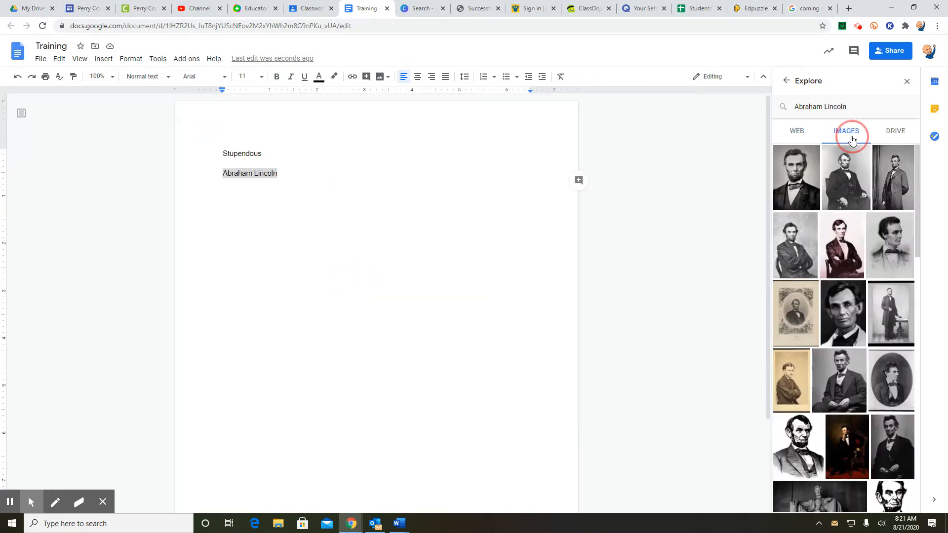
pyautogui.click(890, 135)
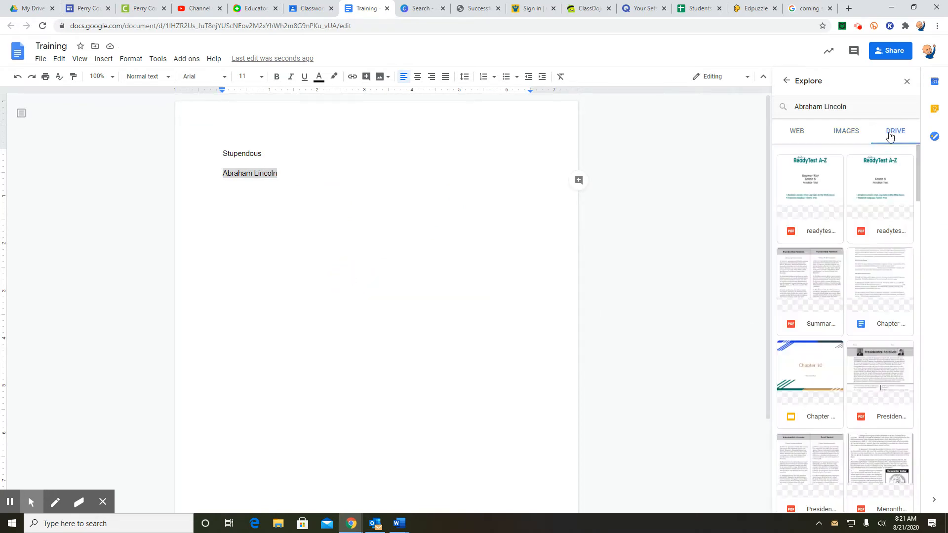
pyautogui.click(797, 132)
# Step: Open the Miller Center web result on Abraham Lincoln, look through the page and close it
pyautogui.scroll(-5, 830, 303)
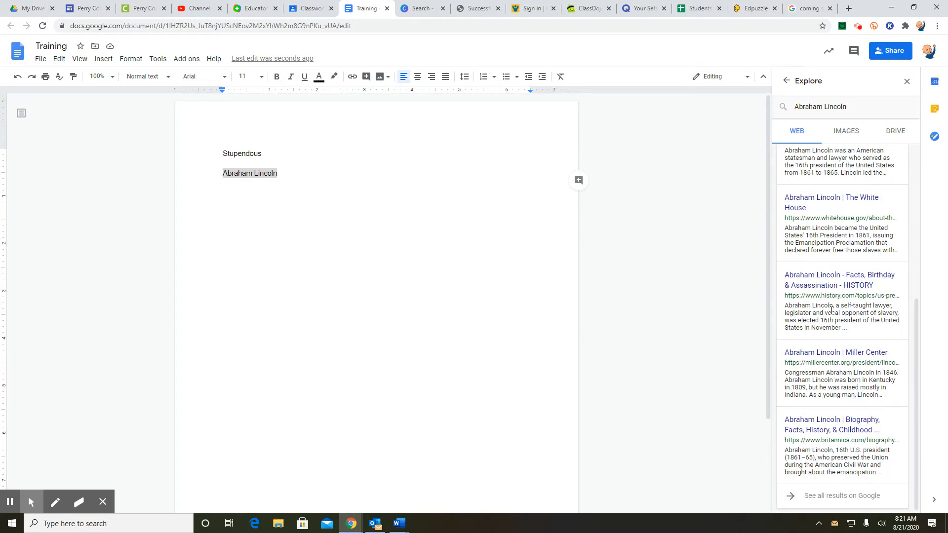
pyautogui.click(830, 355)
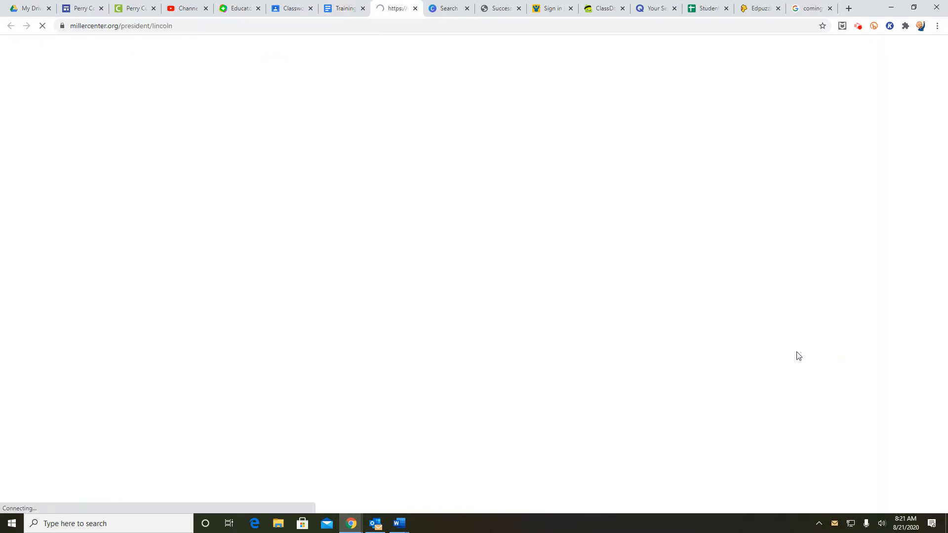
pyautogui.scroll(-12, 545, 286)
pyautogui.scroll(12, 546, 288)
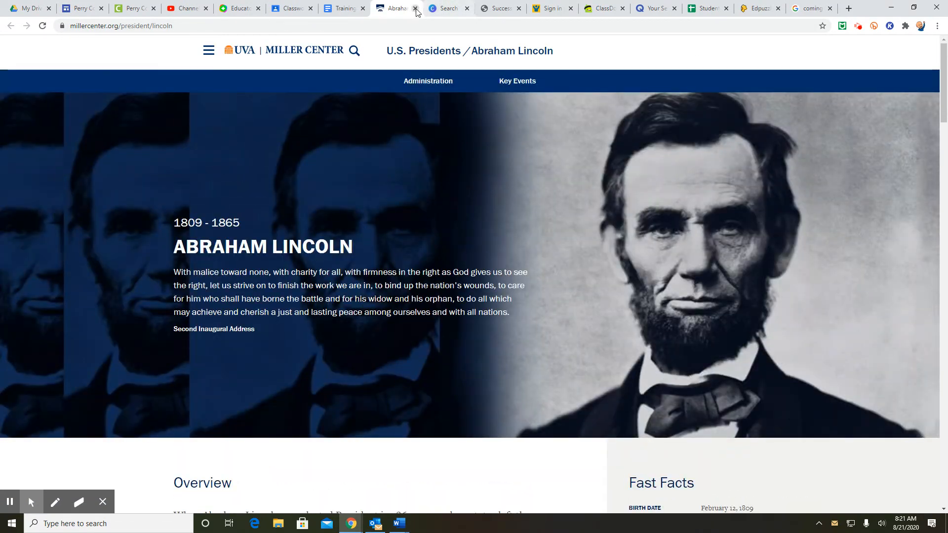
pyautogui.click(415, 8)
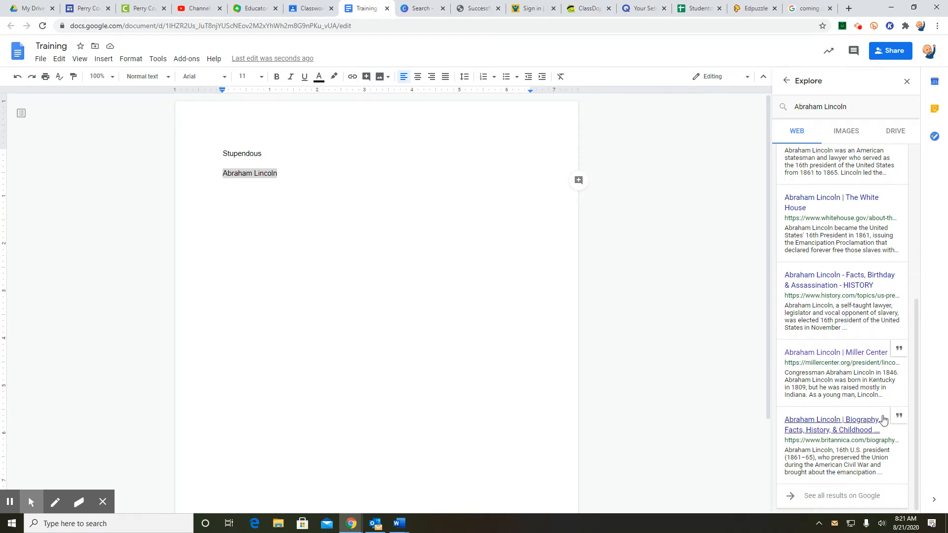
# Step: Cite the Miller Center web result as a footnote on "Abraham Lincoln" and check the citation at the page's end
pyautogui.click(899, 349)
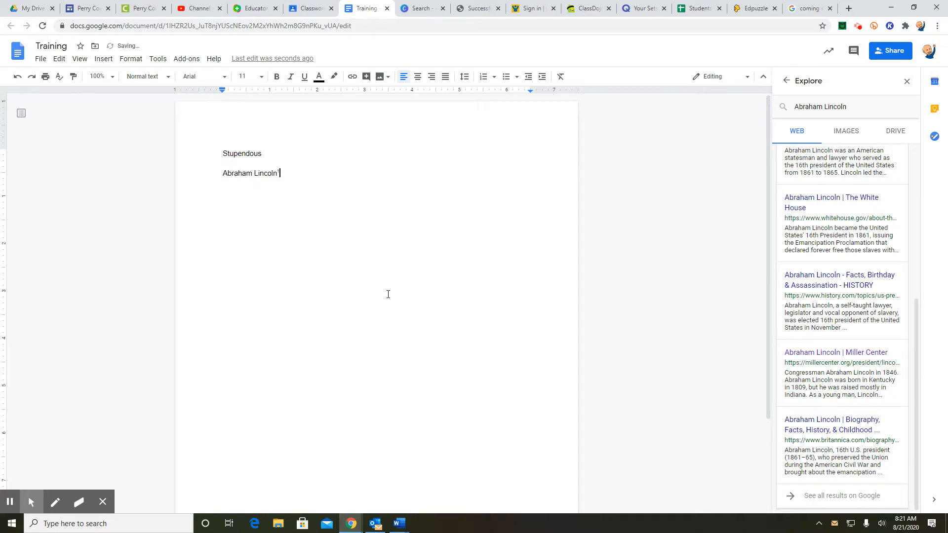
pyautogui.scroll(-2, 405, 316)
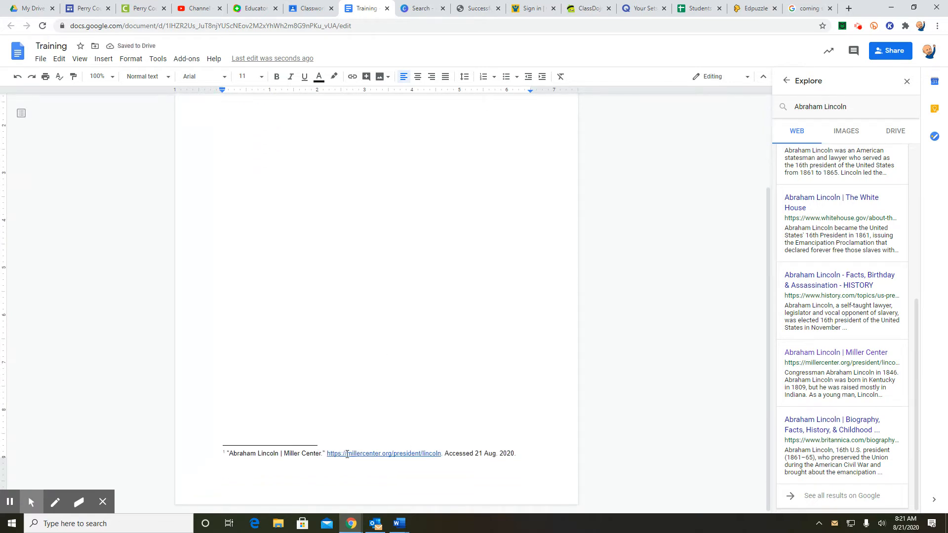
pyautogui.scroll(2, 392, 260)
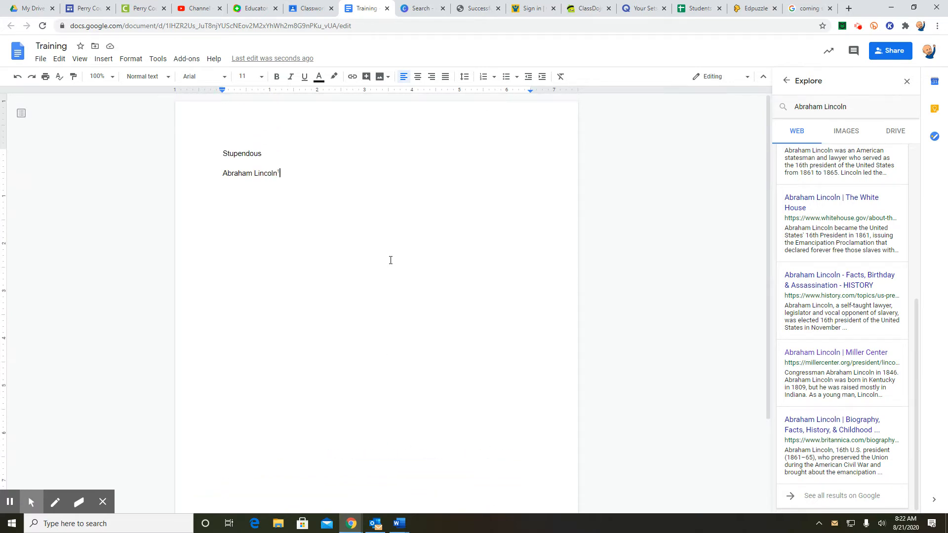
pyautogui.moveTo(899, 272)
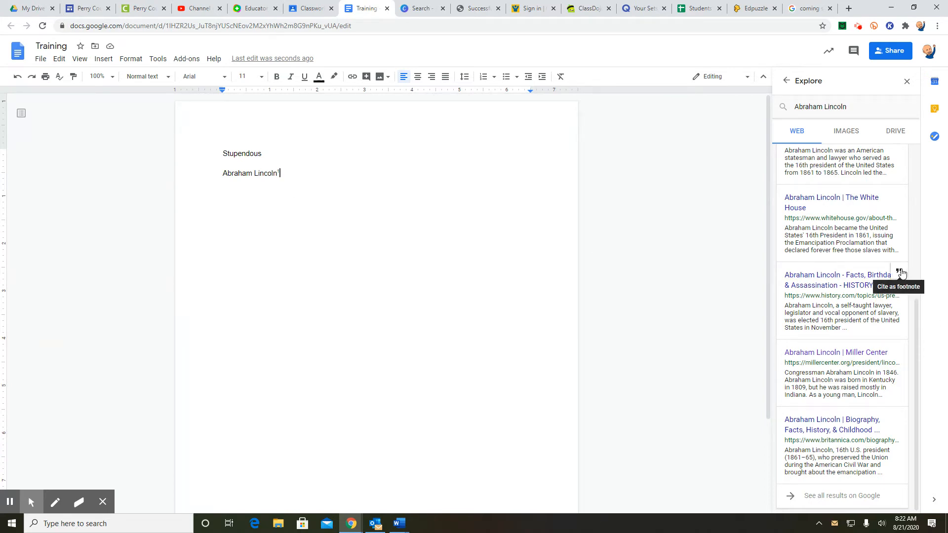
# Step: Undo the footnote citation on "Abraham Lincoln" and close the Explore results
pyautogui.hotkey('ctrl', 'z')
pyautogui.click(324, 191)
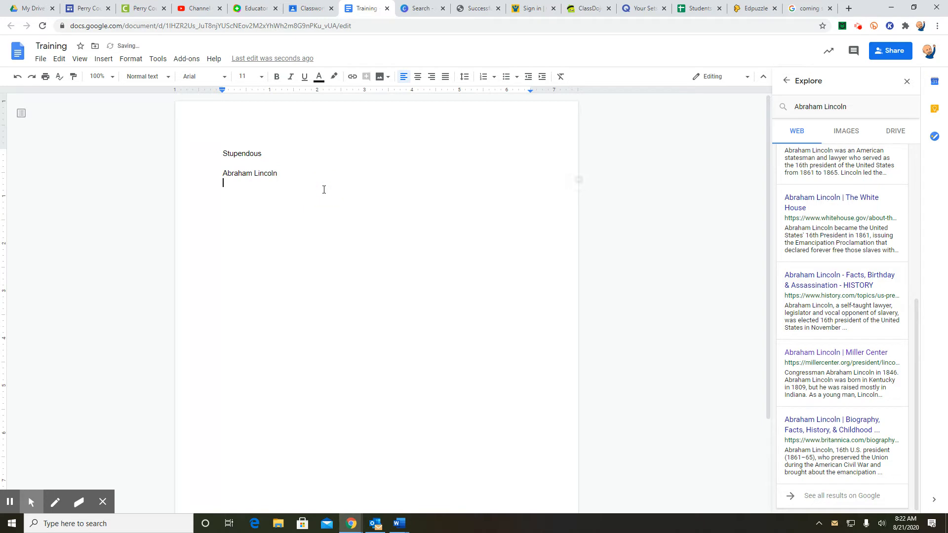
pyautogui.click(906, 81)
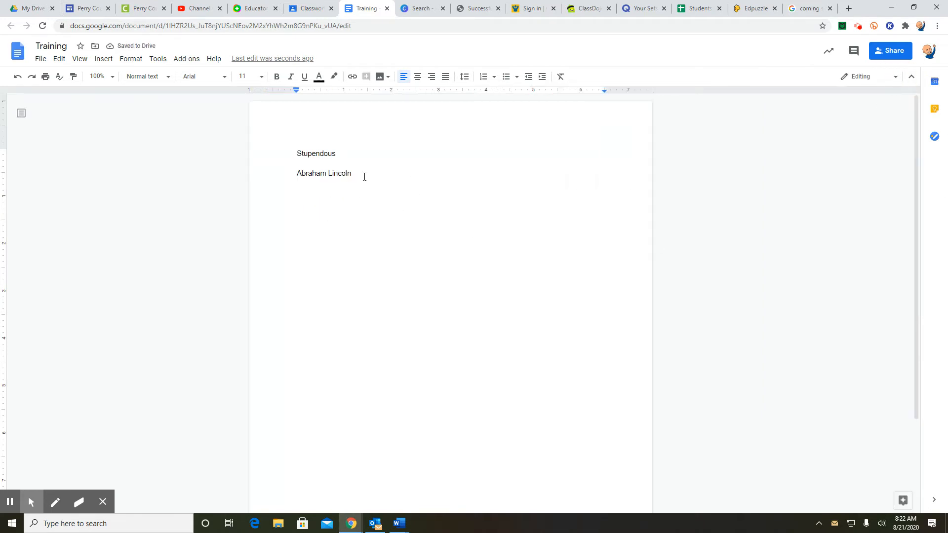
# Step: Change the text "Abraham Lincoln" to the misspelling "Abraham Lincon"
pyautogui.press('Return')
pyautogui.click(354, 176)
pyautogui.press('BackSpace')
pyautogui.press('BackSpace')
pyautogui.click(360, 221)
# Step: Attach the comment "Spelled wrong" to the word "Lincon"
pyautogui.click(352, 176)
pyautogui.moveTo(353, 176); pyautogui.dragTo(330, 174)
pyautogui.click(652, 180)
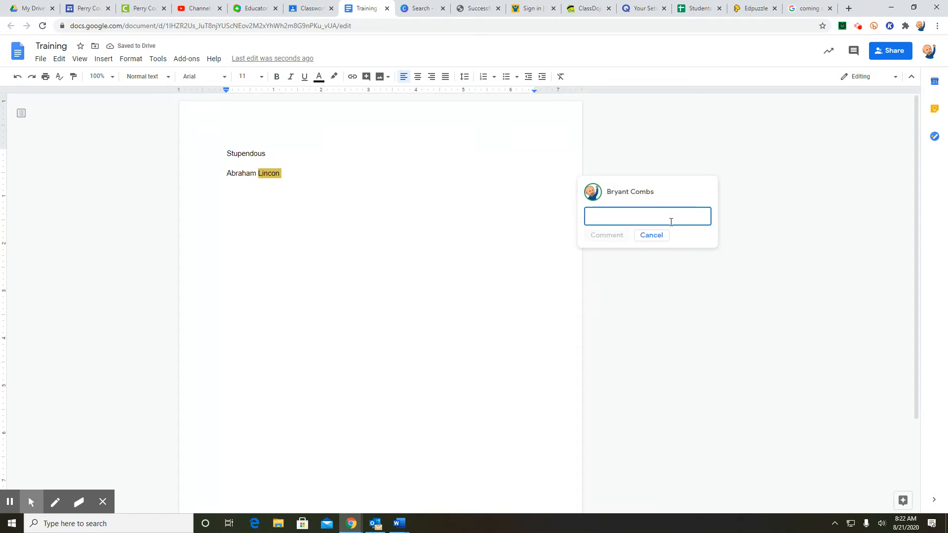
pyautogui.write('Mis')
pyautogui.press('BackSpace')
pyautogui.press('BackSpace')
pyautogui.press('BackSpace')
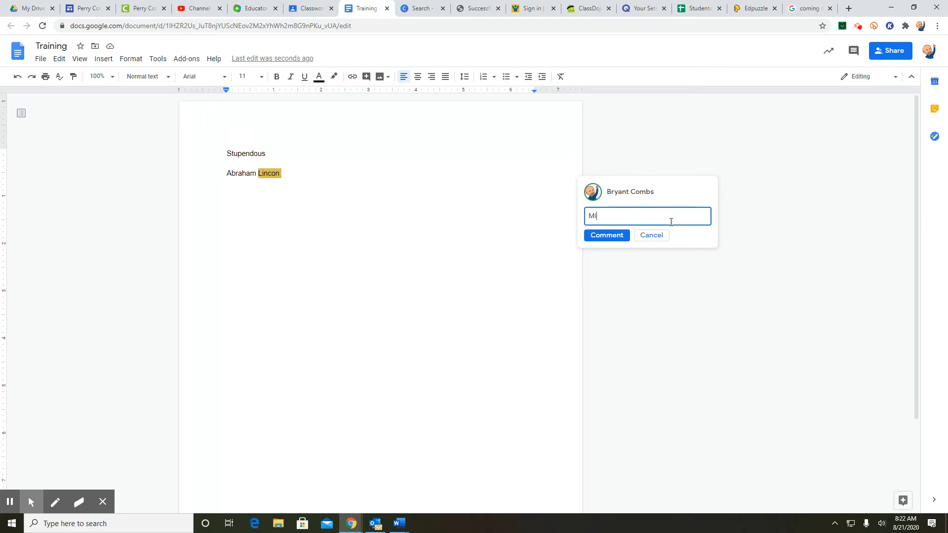
pyautogui.write('Spelled wrong')
pyautogui.press('Return')
pyautogui.click(606, 245)
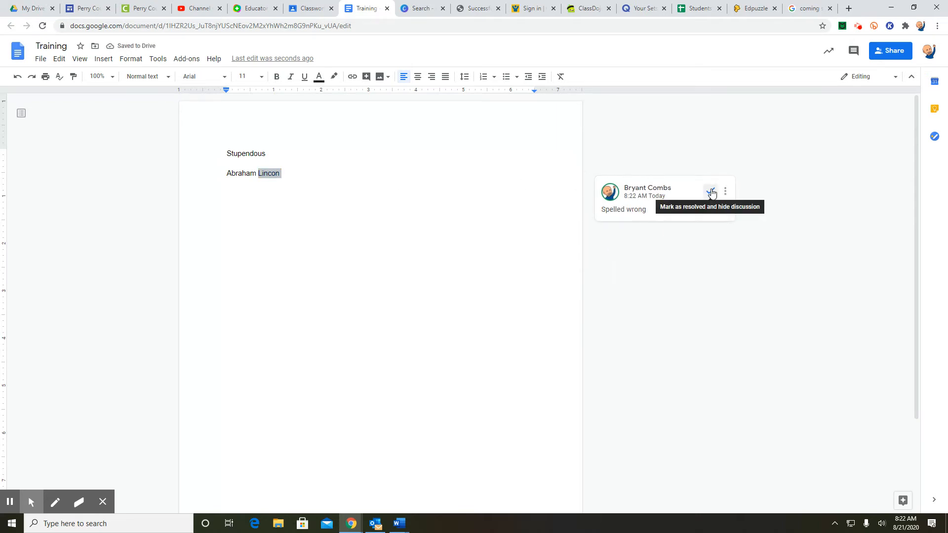
# Step: Mark the "Spelled wrong" comment on "Lincon" as resolved
pyautogui.rightClick(267, 170)
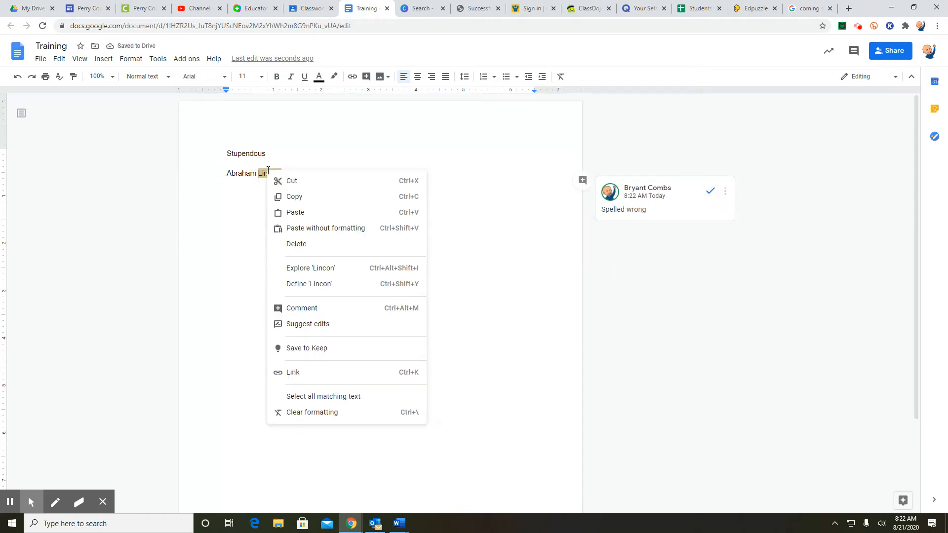
pyautogui.click(301, 158)
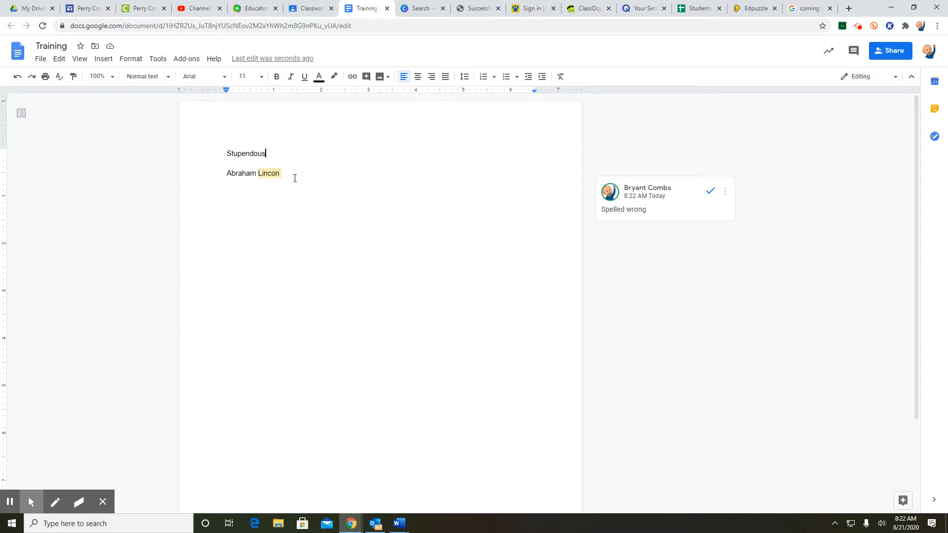
pyautogui.click(709, 190)
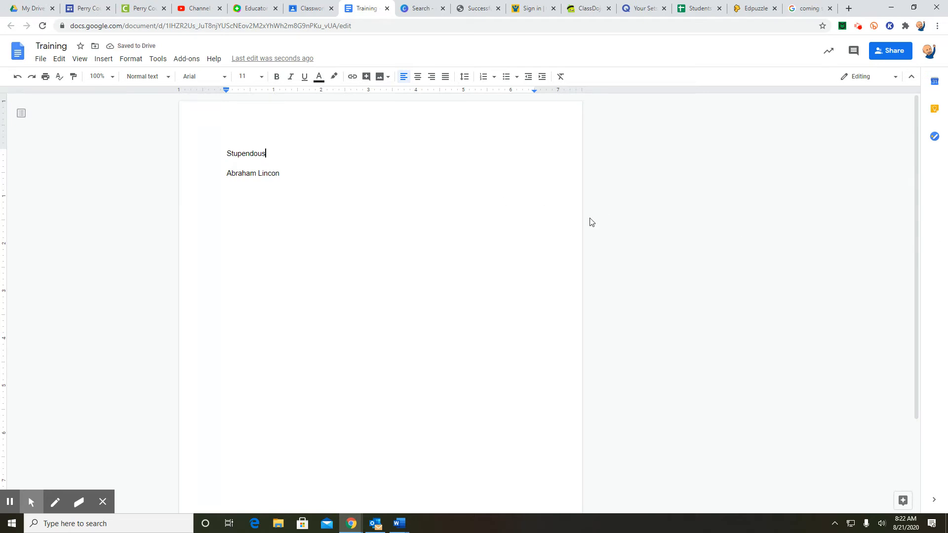
# Step: Start a new line below "Abraham Lincon" and search the web for images of "elephants" to insert
pyautogui.click(313, 185)
pyautogui.press('Return')
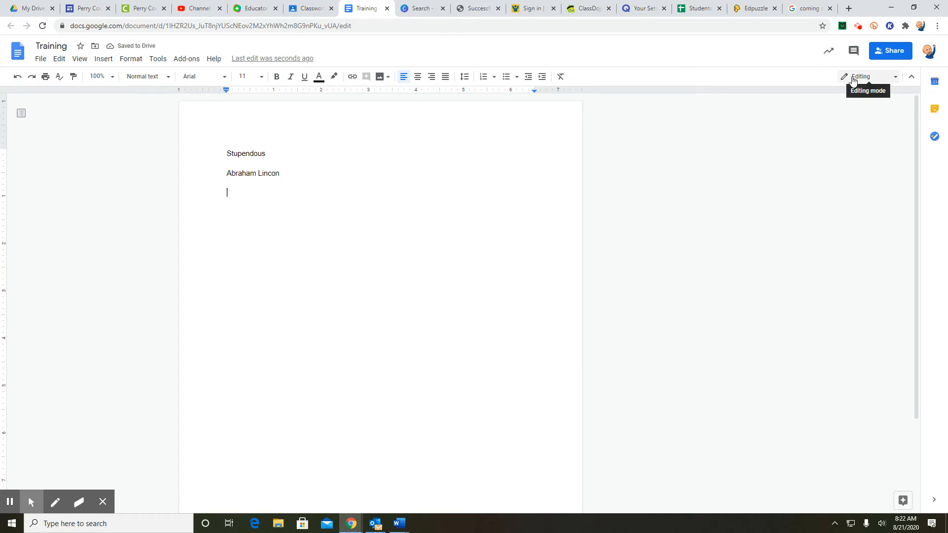
pyautogui.click(104, 59)
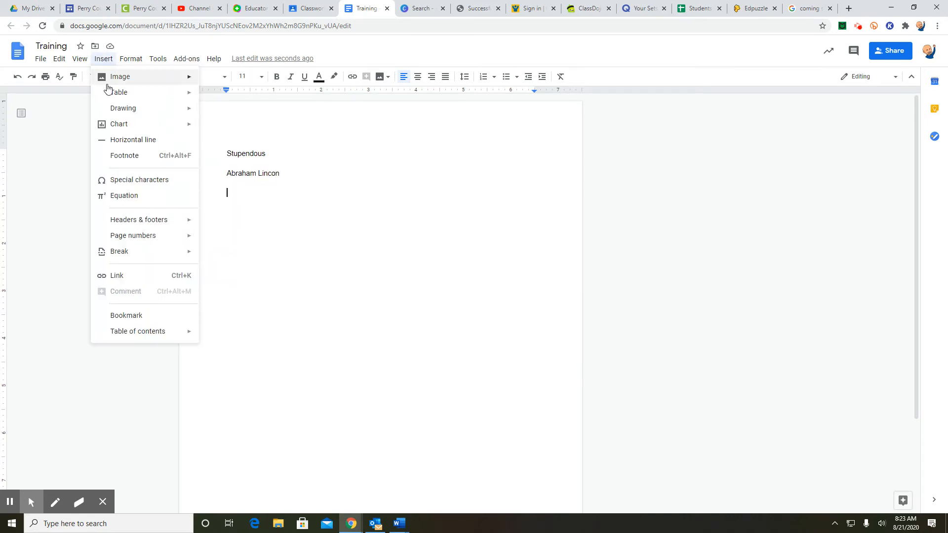
pyautogui.moveTo(107, 84)
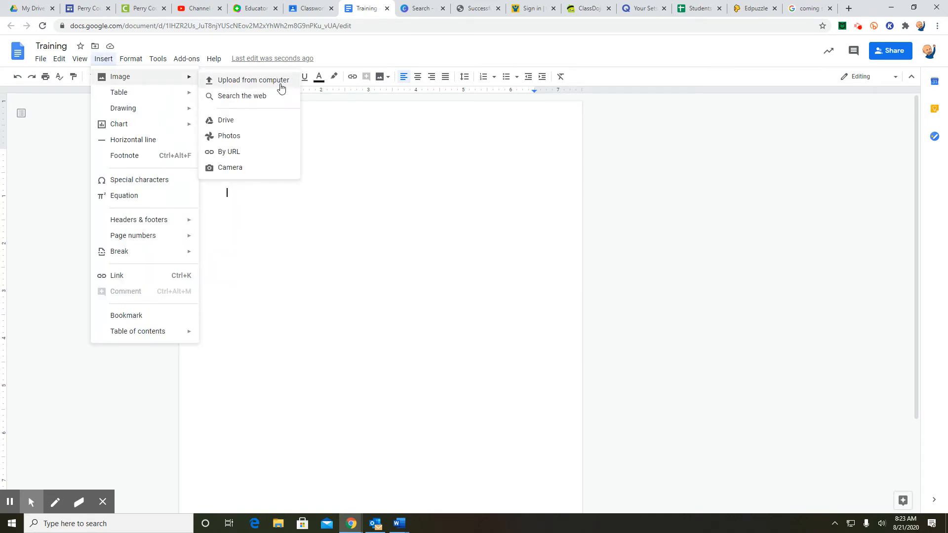
pyautogui.click(159, 44)
pyautogui.click(102, 59)
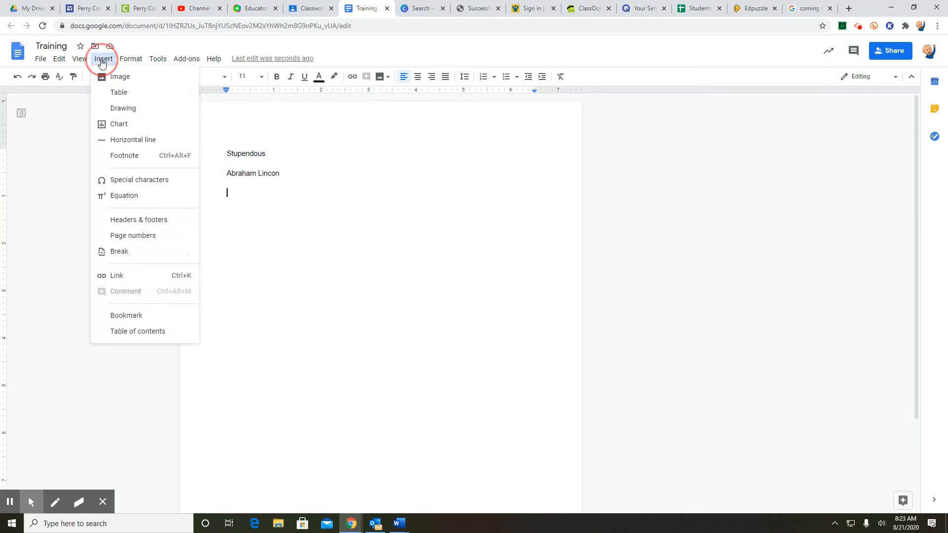
pyautogui.moveTo(155, 77)
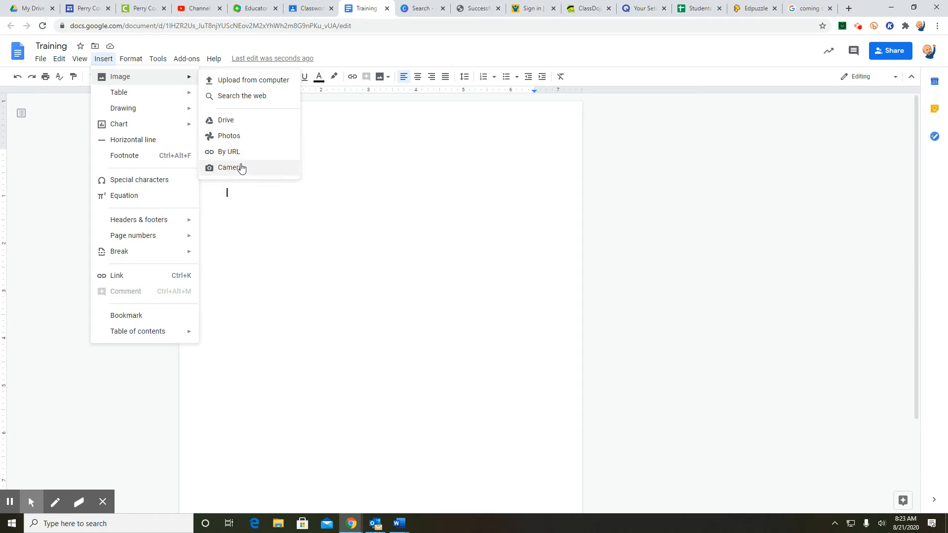
pyautogui.click(225, 98)
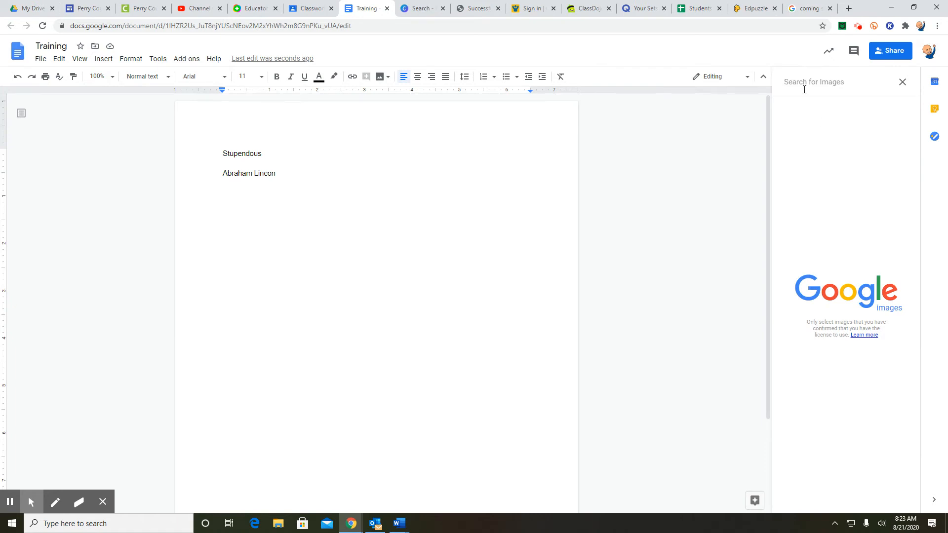
pyautogui.write('elephants')
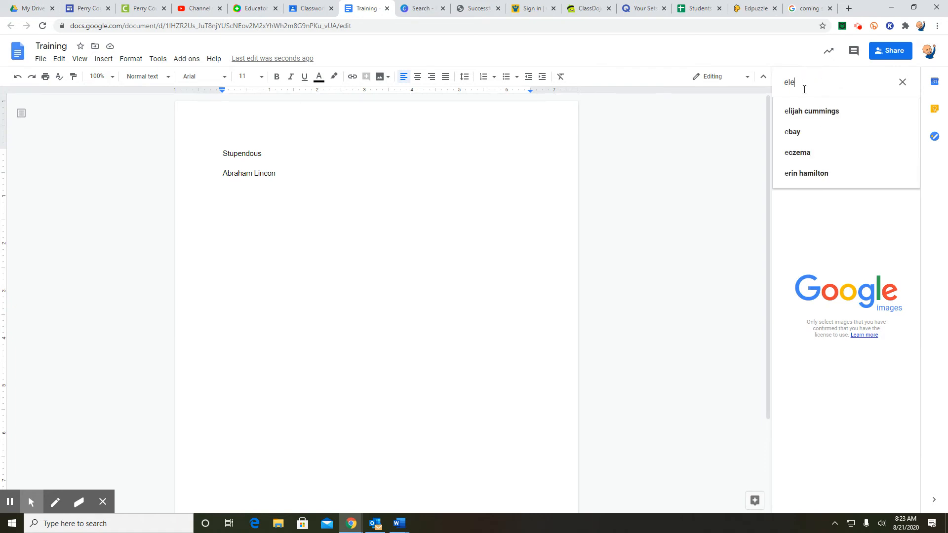
pyautogui.press('Return')
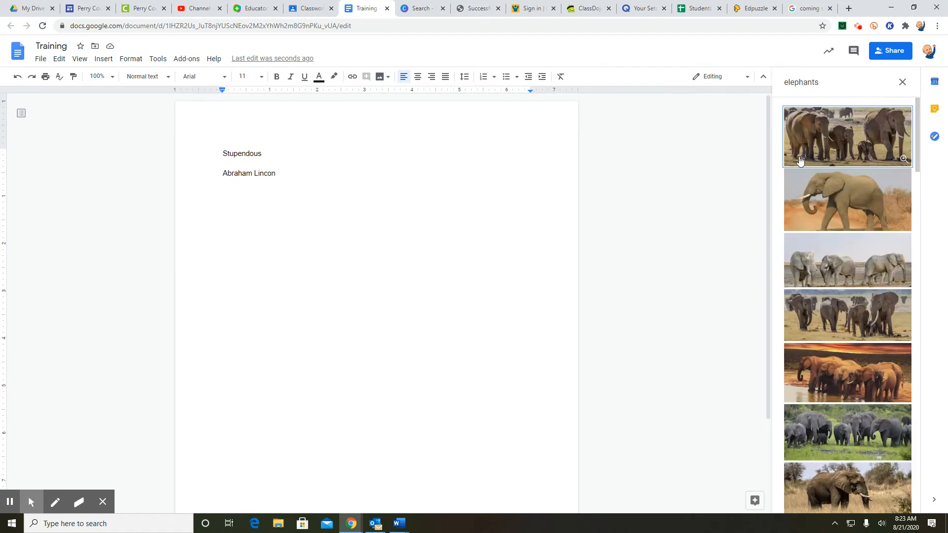
# Step: Insert the web photo of a single elephant standing in dry grass in front of bushes below "Abraham Lincon"
pyautogui.scroll(-2, 864, 286)
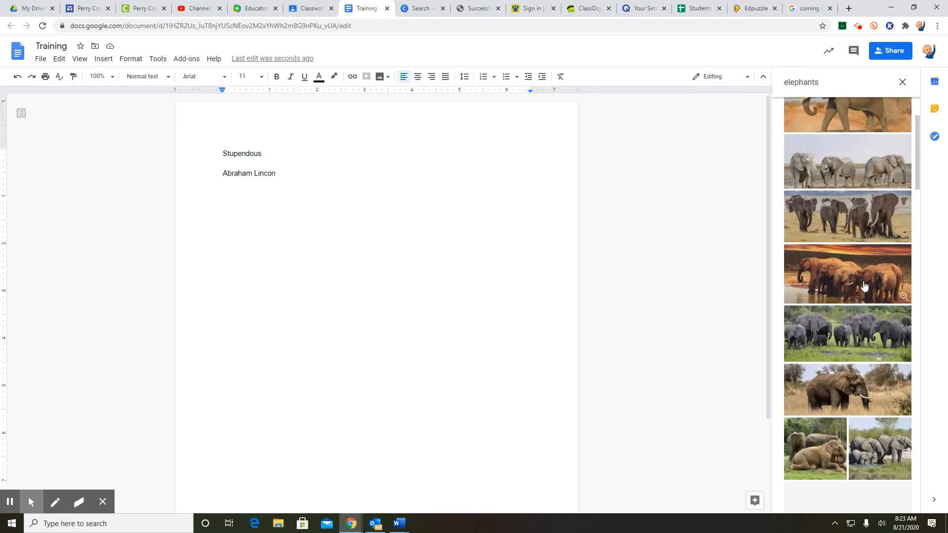
pyautogui.click(838, 382)
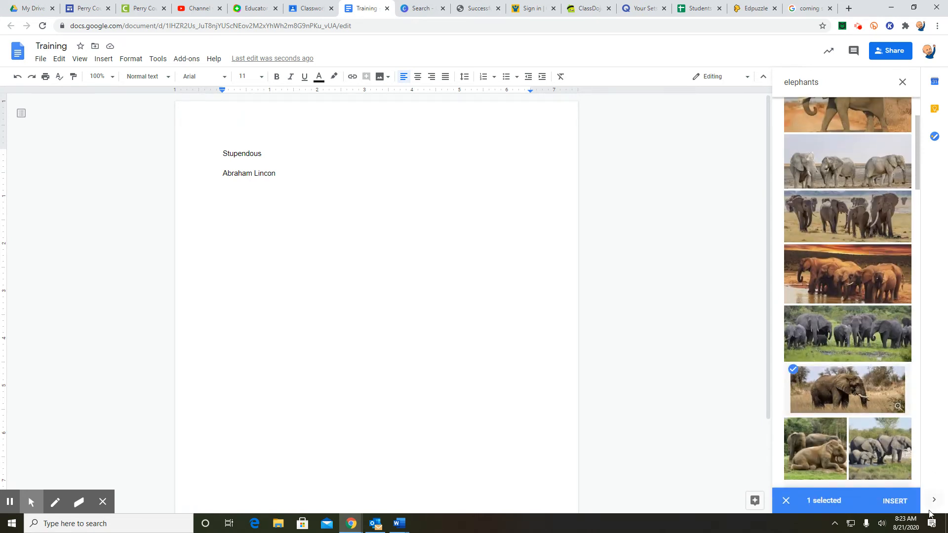
pyautogui.click(895, 500)
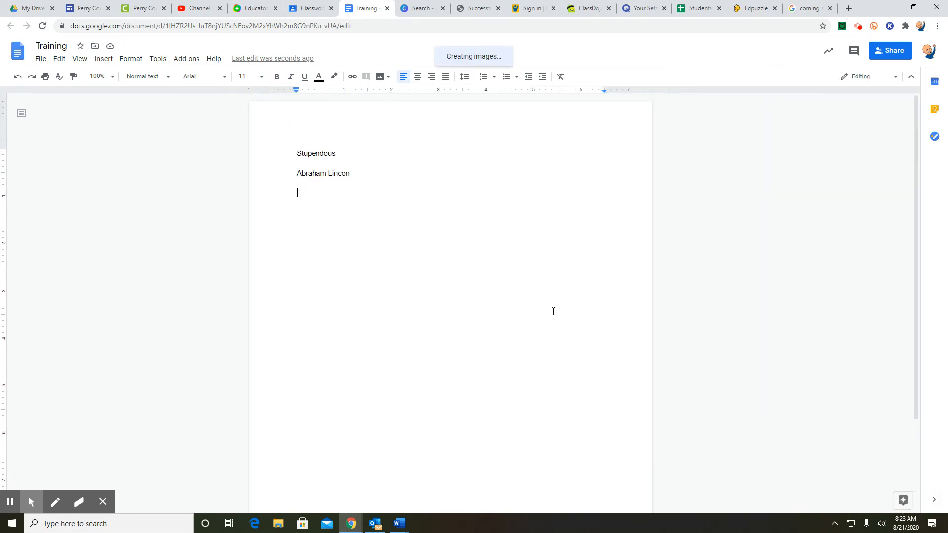
# Step: Try enlarging the elephant picture proportionally and stretching only its height, undoing each resize
pyautogui.click(481, 239)
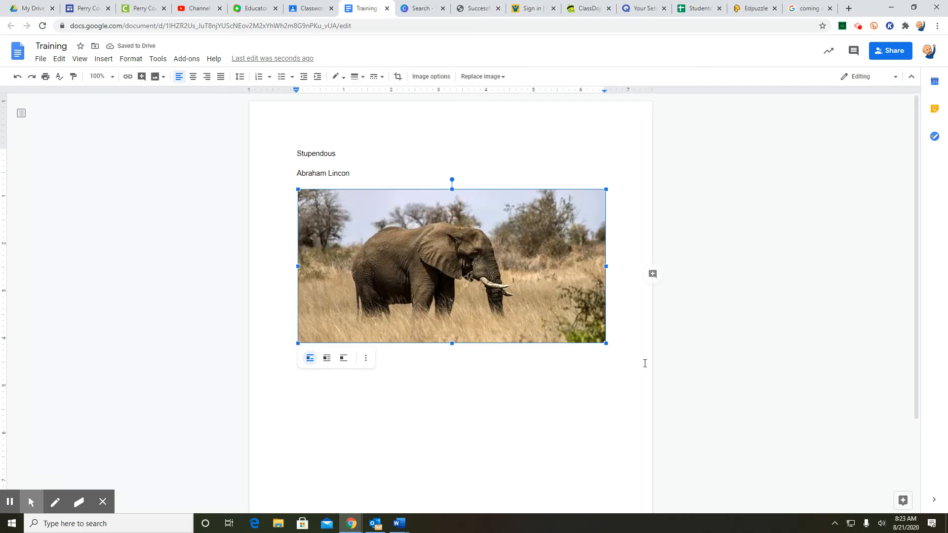
pyautogui.moveTo(606, 343); pyautogui.dragTo(635, 383)
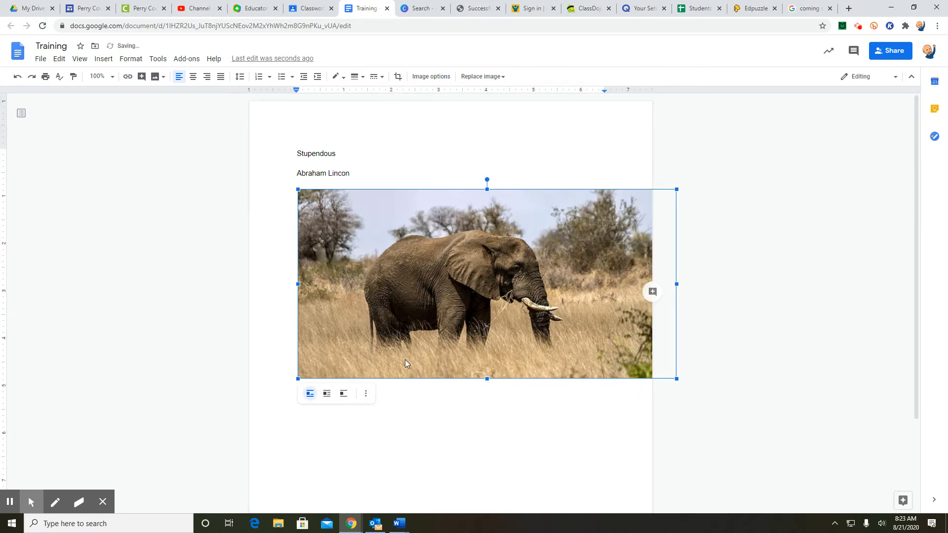
pyautogui.hotkey('ctrl', 'z')
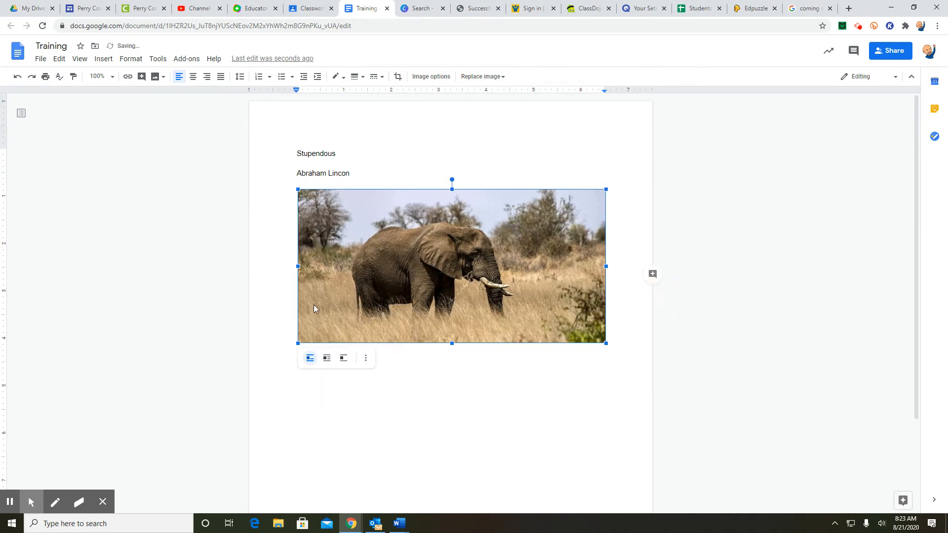
pyautogui.moveTo(451, 343); pyautogui.dragTo(437, 460)
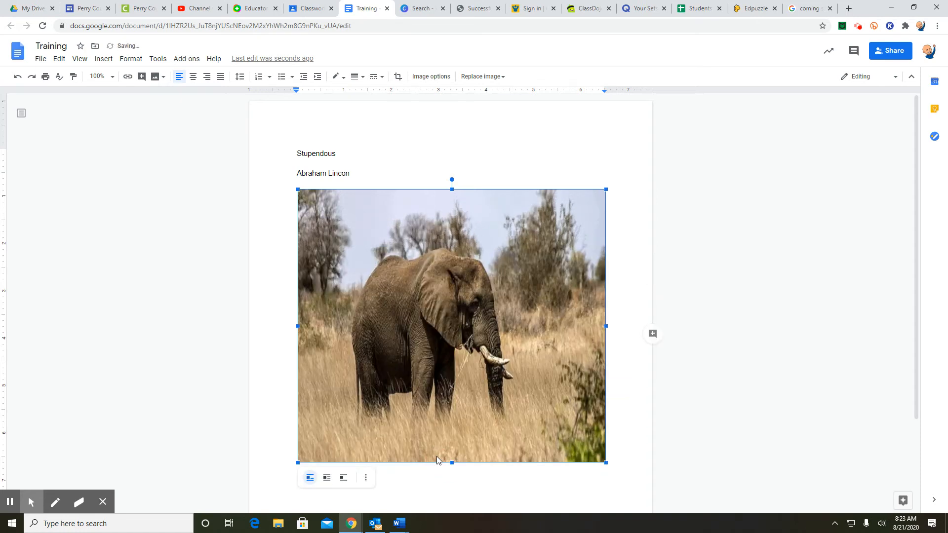
pyautogui.hotkey('ctrl', 'z')
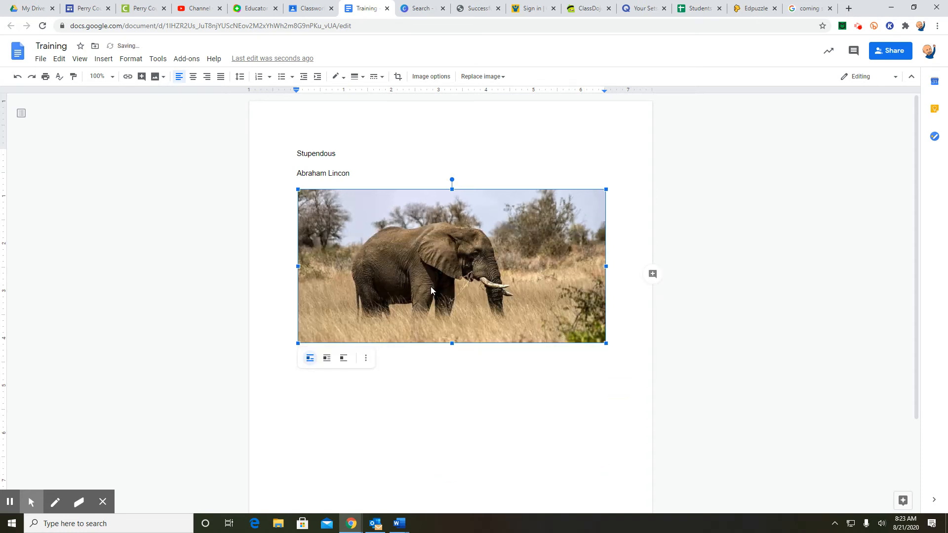
# Step: Insert a 17 x 19 table on a new line below the elephant picture
pyautogui.click(623, 338)
pyautogui.press('Return')
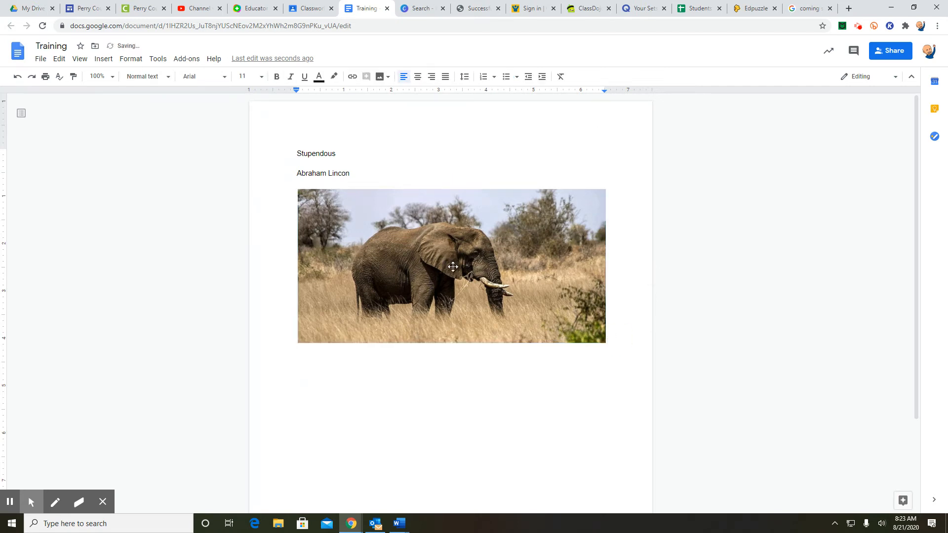
pyautogui.click(103, 58)
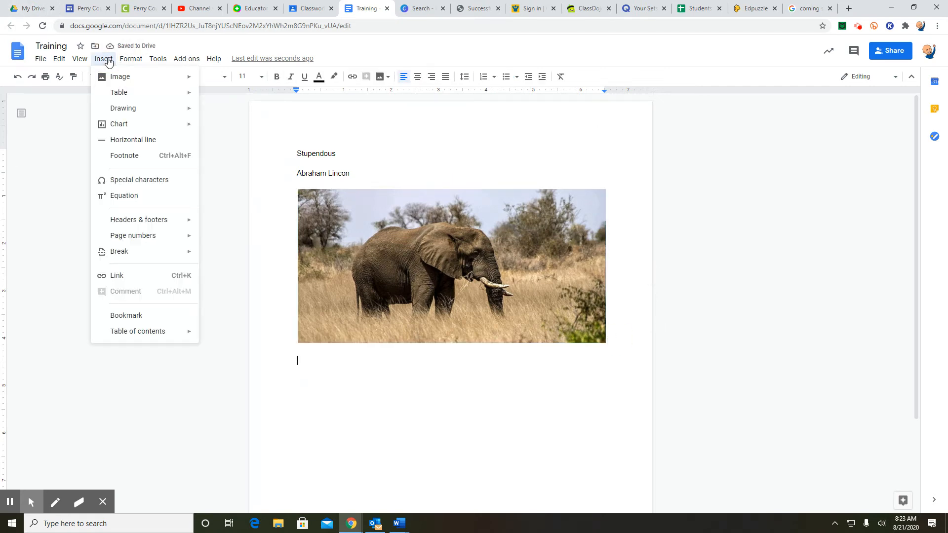
pyautogui.moveTo(118, 92)
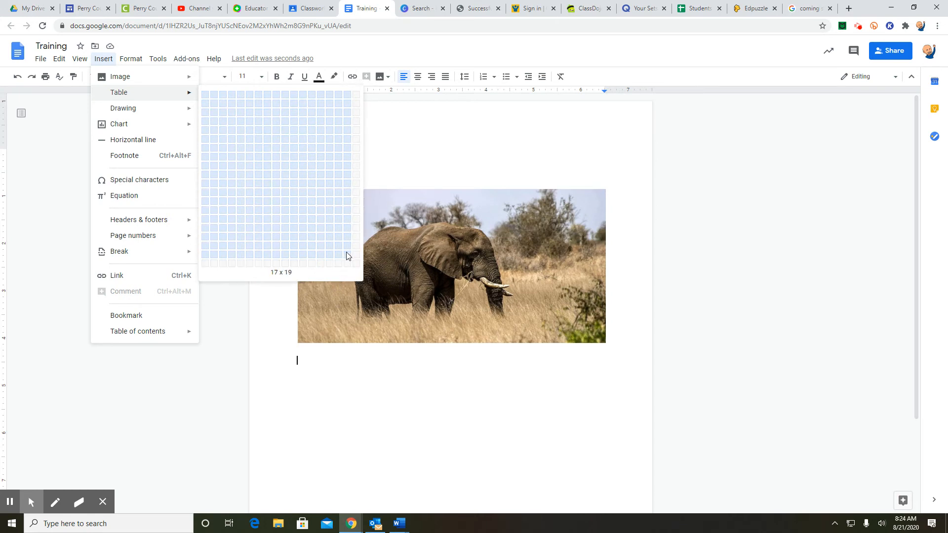
pyautogui.click(347, 256)
# Step: Try widening the table's first column and undo the change
pyautogui.scroll(-7, 595, 318)
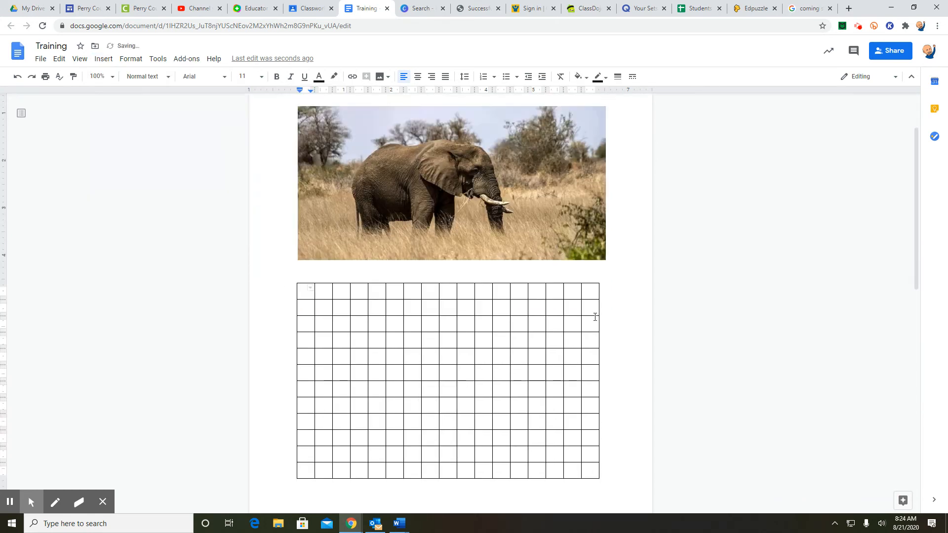
pyautogui.scroll(5, 596, 338)
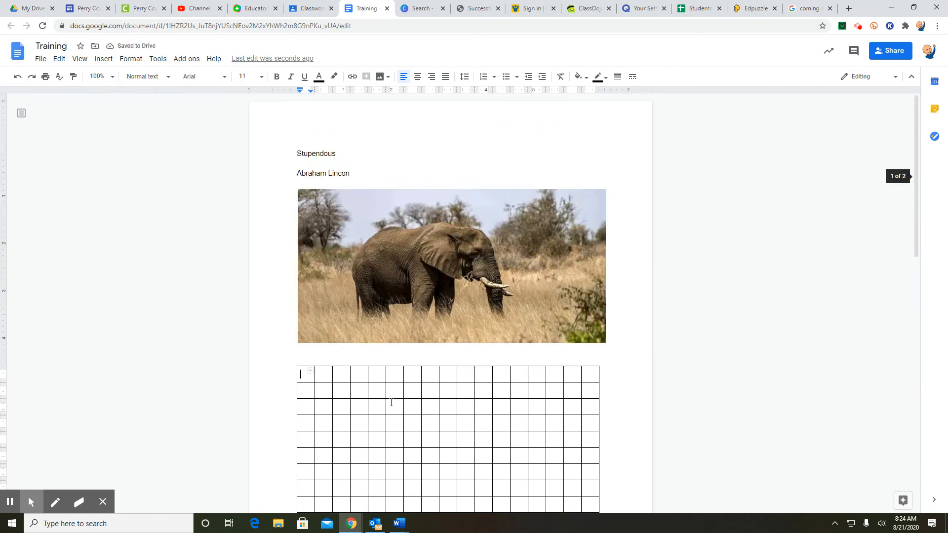
pyautogui.moveTo(315, 278); pyautogui.dragTo(507, 278)
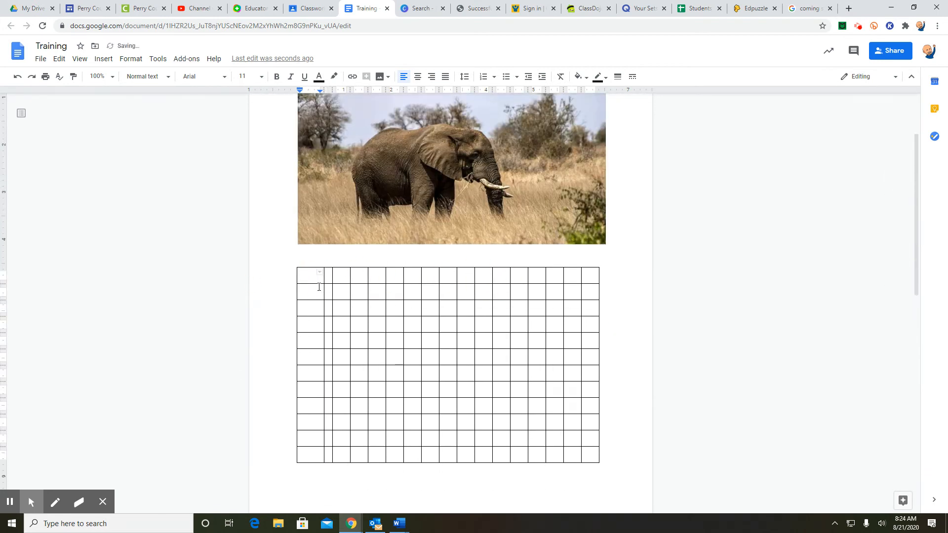
pyautogui.hotkey('ctrl', 'z')
pyautogui.click(102, 60)
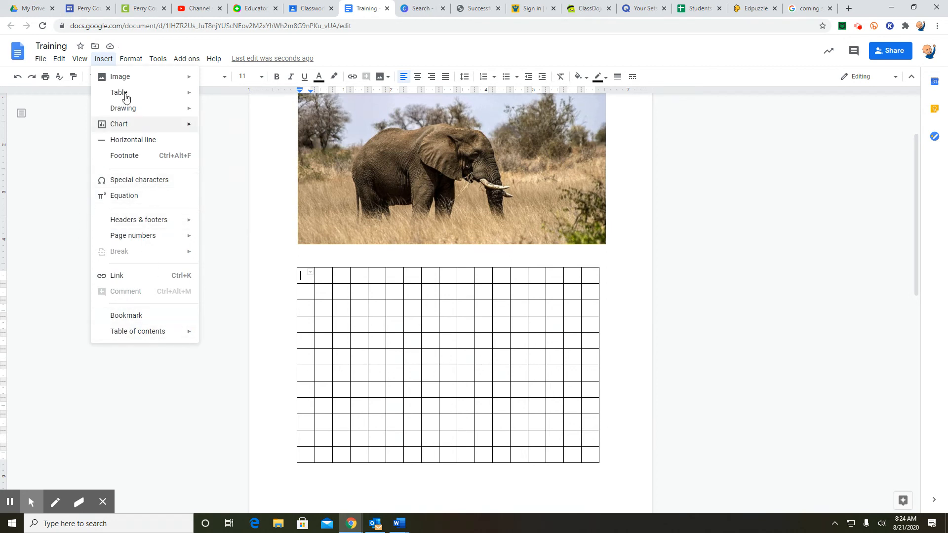
pyautogui.moveTo(128, 60)
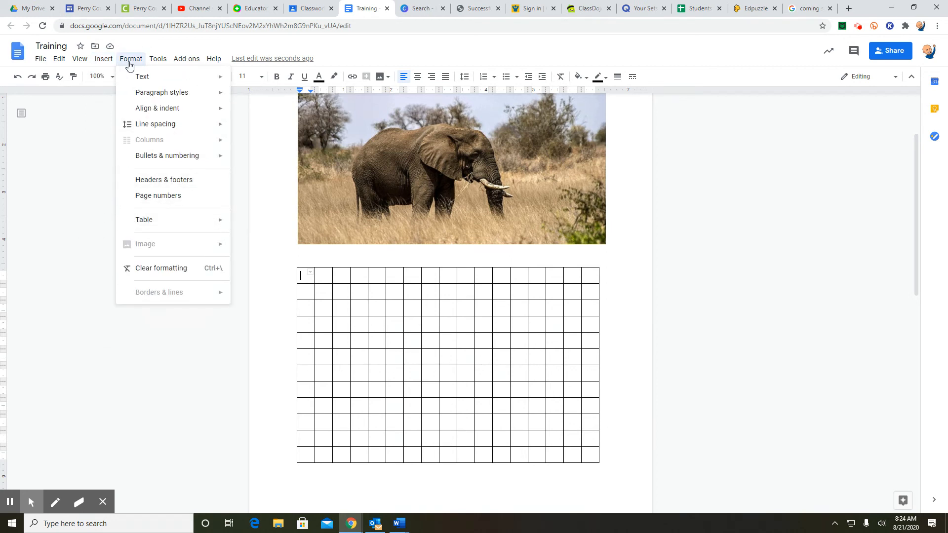
pyautogui.moveTo(84, 62)
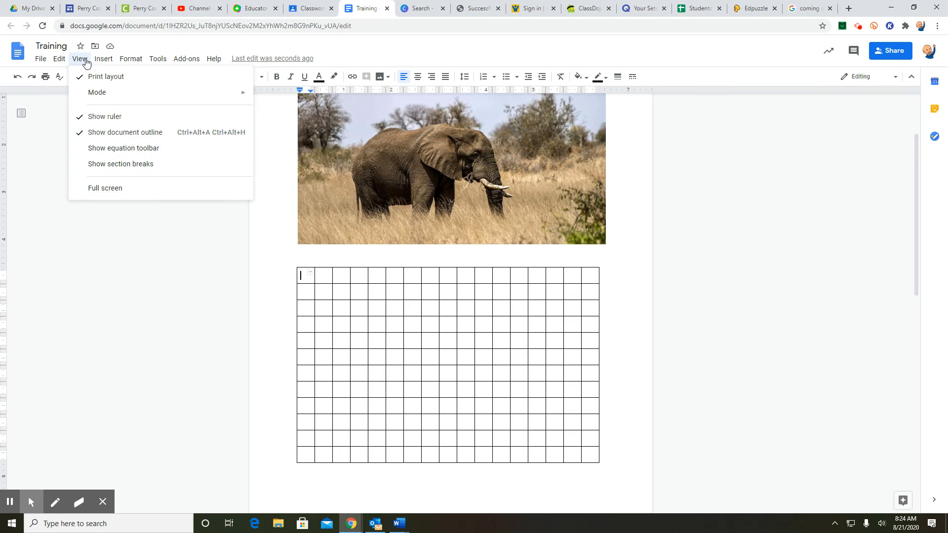
pyautogui.click(330, 53)
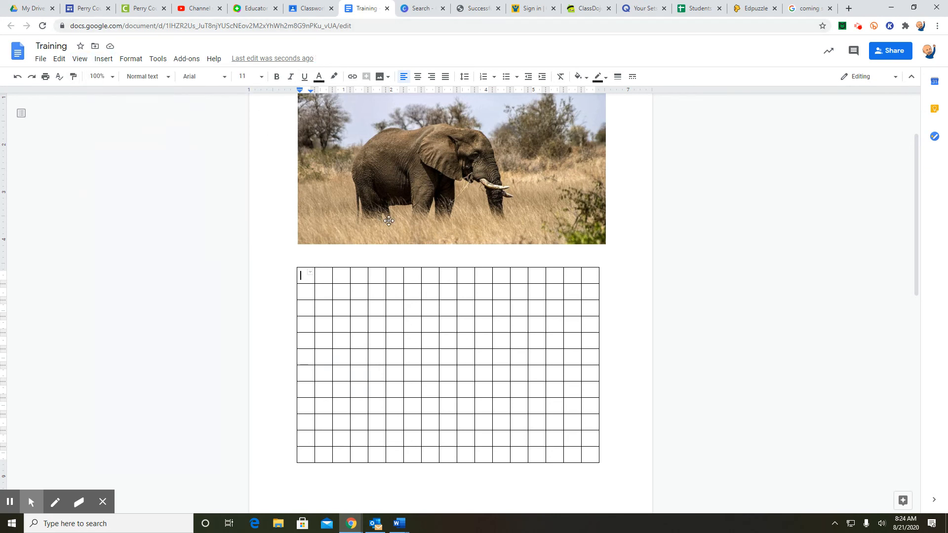
# Step: Add the text "This is my font." on the line below the table
pyautogui.scroll(-2, 631, 354)
pyautogui.scroll(-10, 622, 321)
pyautogui.click(616, 125)
pyautogui.click(326, 181)
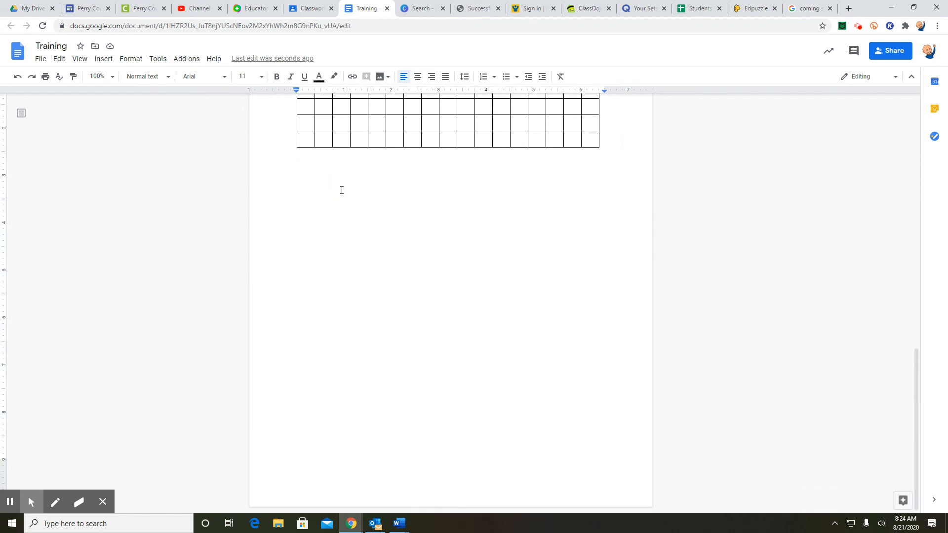
pyautogui.write('This is my font.')
# Step: Set the font of "This is my font." to Times New Roman at size 12
pyautogui.moveTo(351, 171); pyautogui.dragTo(285, 161)
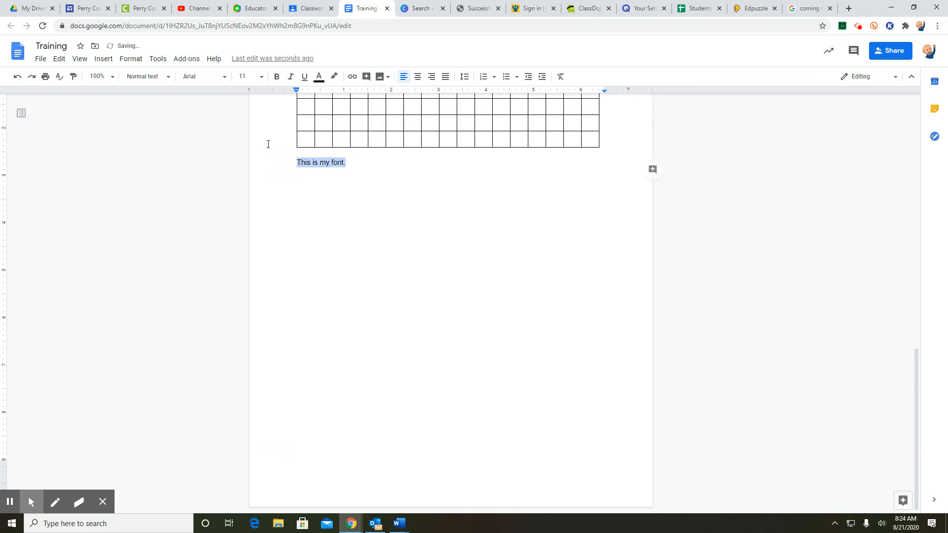
pyautogui.click(225, 78)
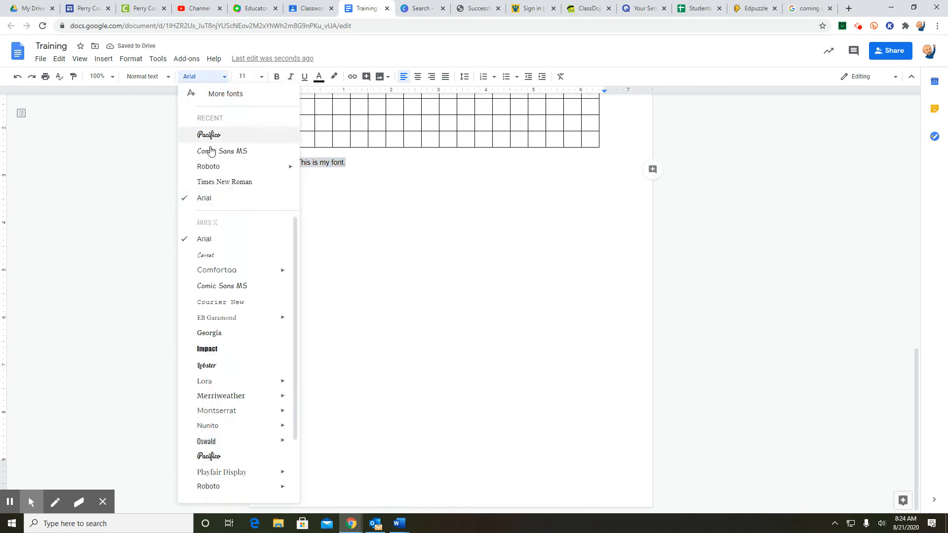
pyautogui.click(217, 183)
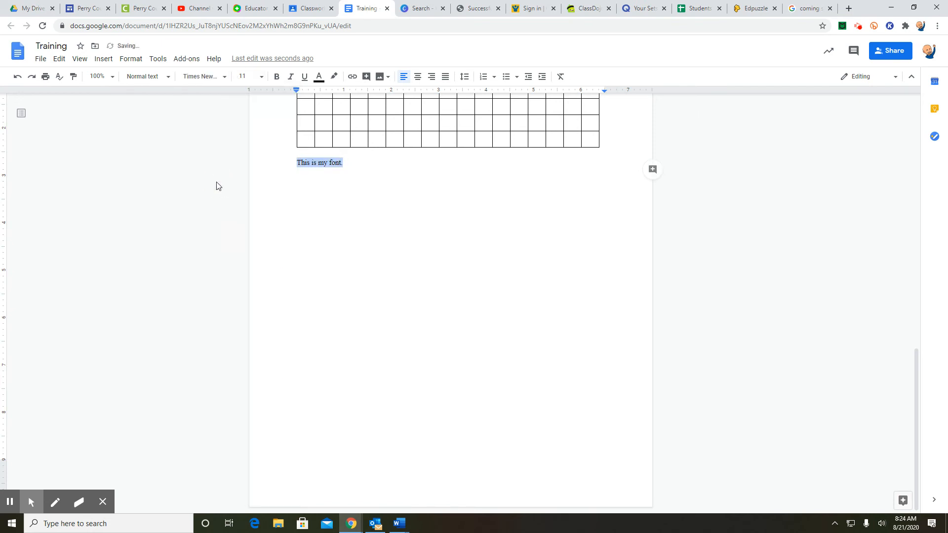
pyautogui.click(260, 77)
pyautogui.click(246, 157)
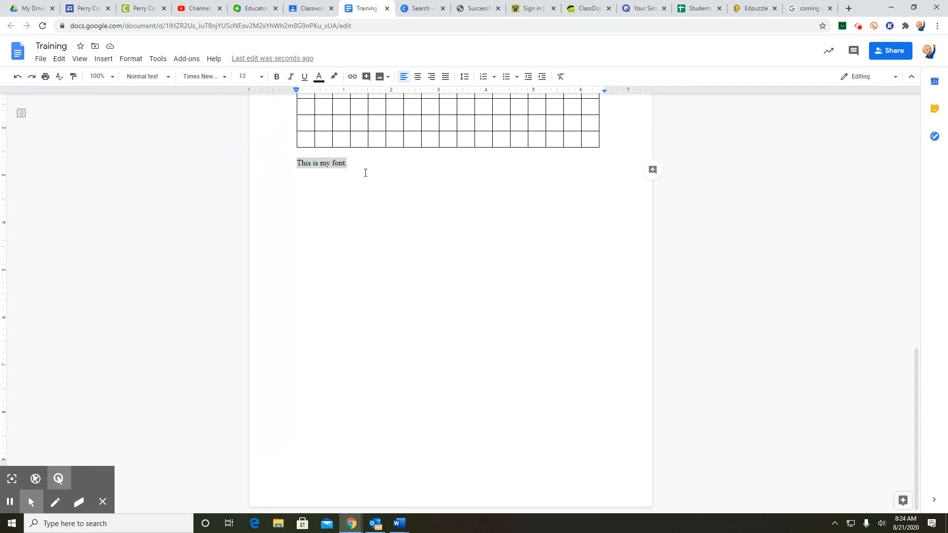
# Step: Make "This is my font." bold, italic and underlined, and colour the text red
pyautogui.click(366, 173)
pyautogui.moveTo(352, 163); pyautogui.dragTo(285, 164)
pyautogui.click(276, 76)
pyautogui.click(290, 78)
pyautogui.click(304, 76)
pyautogui.click(319, 77)
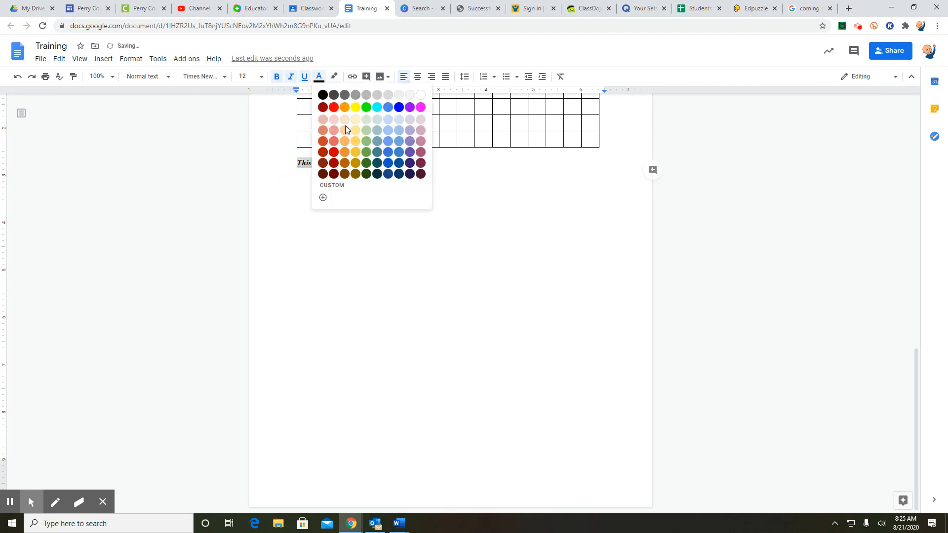
pyautogui.click(335, 107)
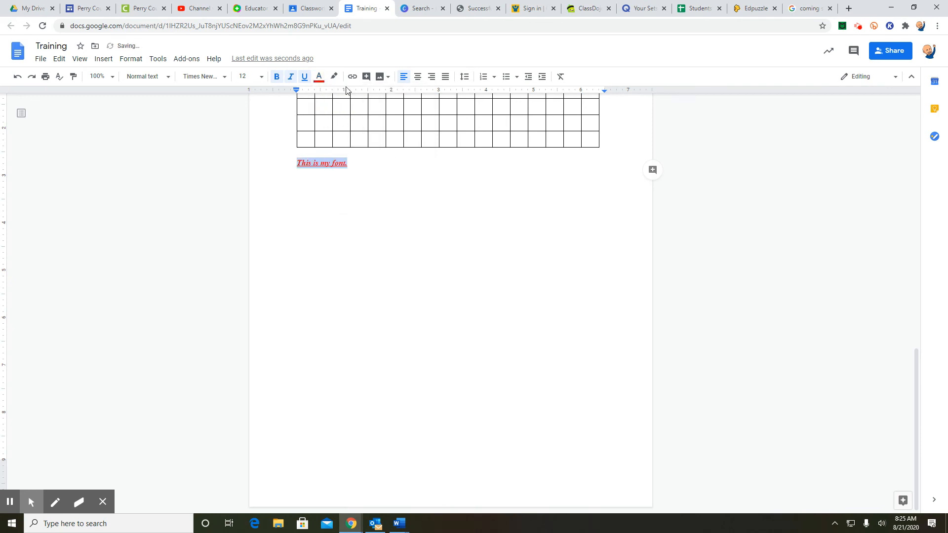
# Step: View the highlight colours and try centre, right and left alignment on "This is my font."
pyautogui.click(333, 76)
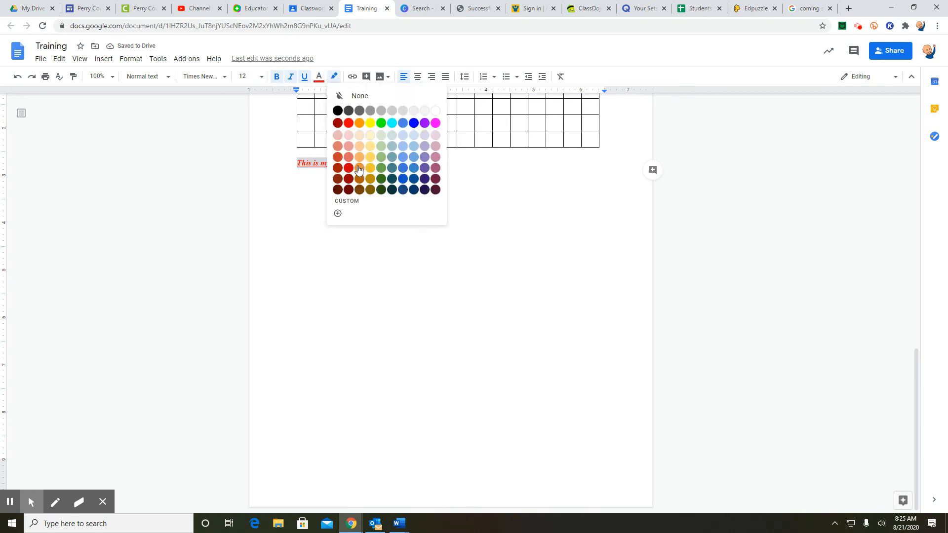
pyautogui.click(418, 77)
pyautogui.click(431, 76)
pyautogui.click(402, 76)
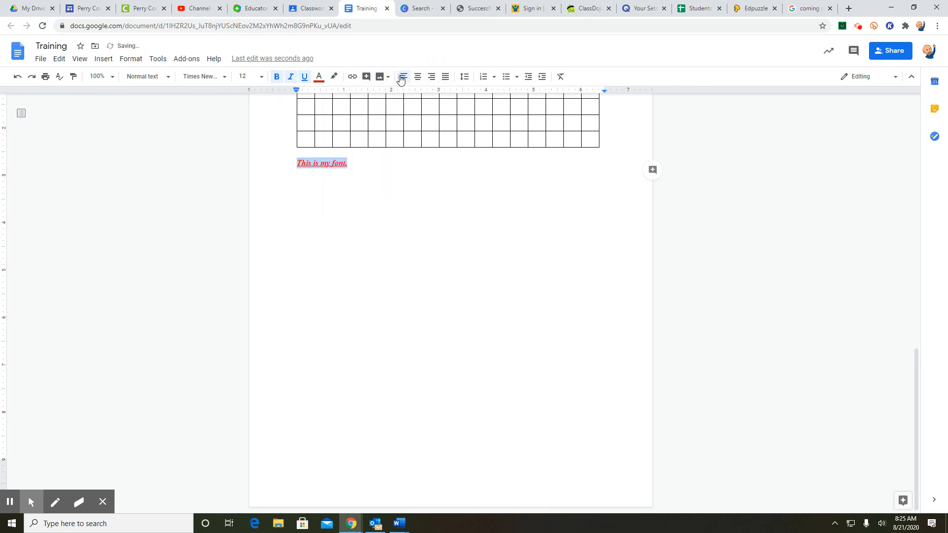
# Step: Centre the line "This is my font." and turn it into a bulleted list item
pyautogui.click(418, 76)
pyautogui.click(508, 77)
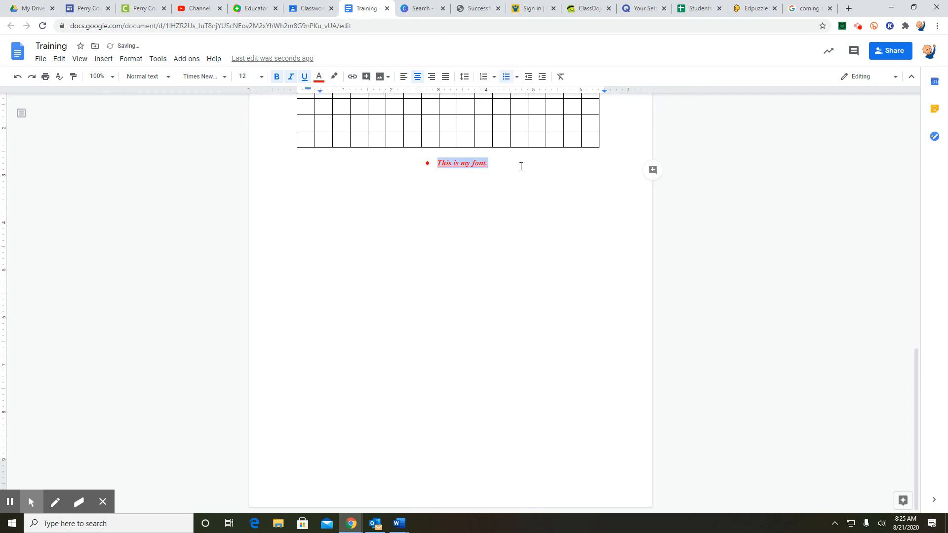